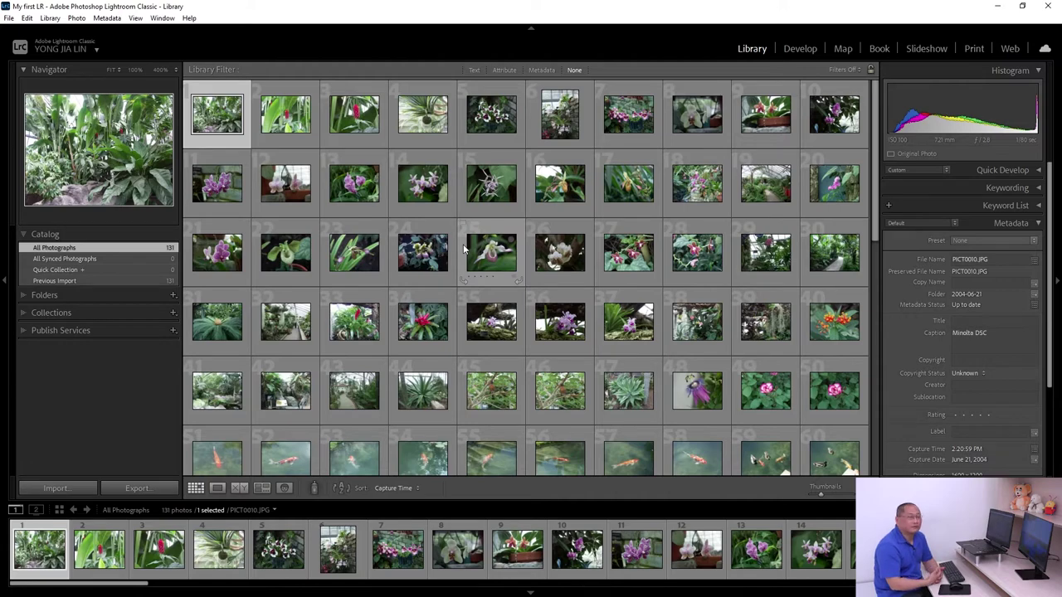
Review the Camera Raw cache location in Performance preferences, then switch to File Explorer
{"action": "left_click", "coordinate": [33, 21]}
{"action": "left_click", "coordinate": [60, 194]}
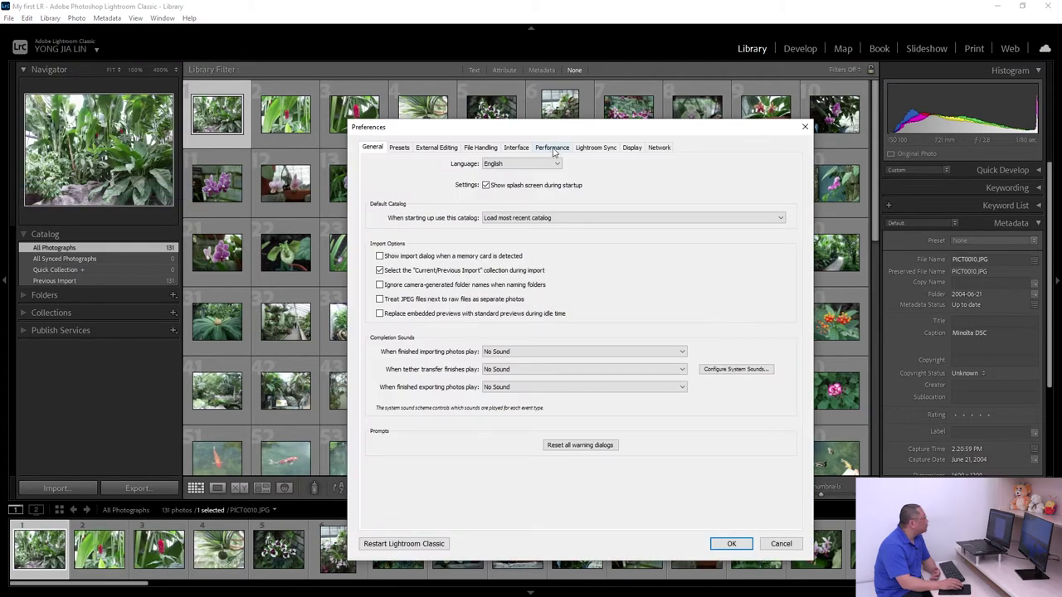
{"action": "left_click", "coordinate": [552, 148]}
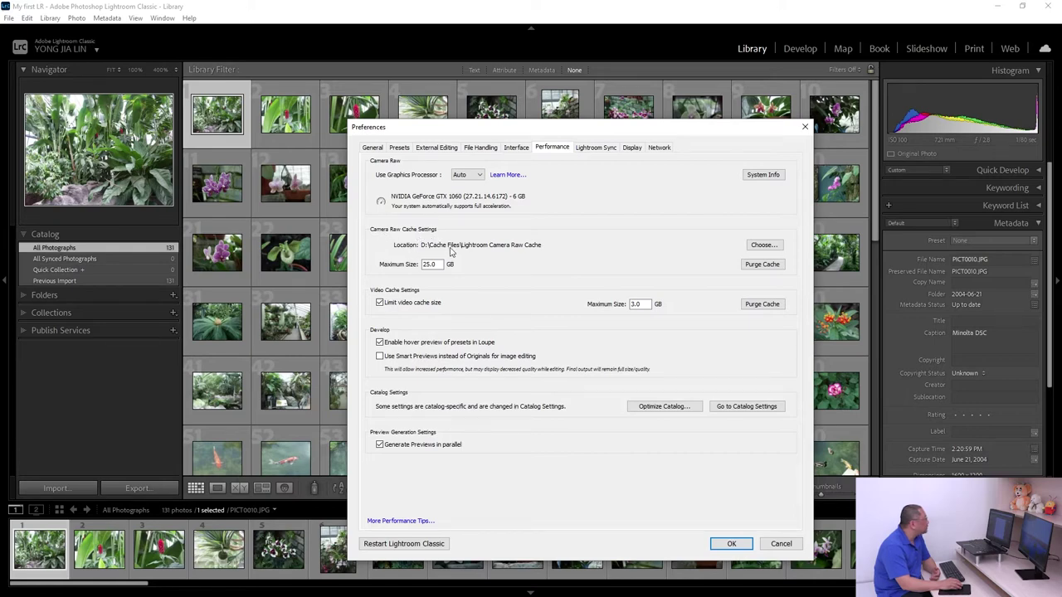
{"action": "key", "text": "alt"}
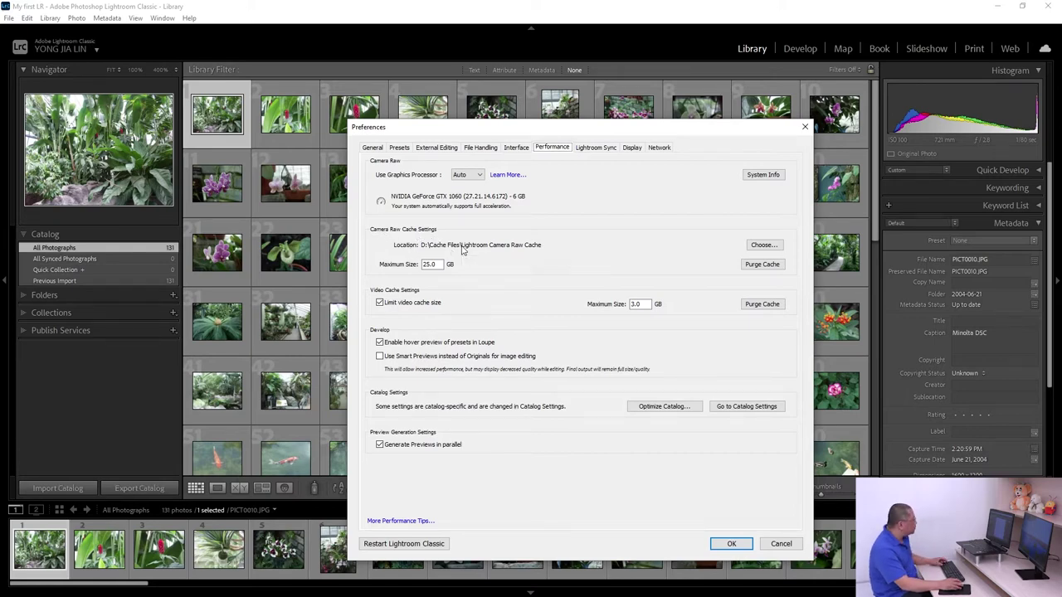
{"action": "key", "text": "alt+Tab"}
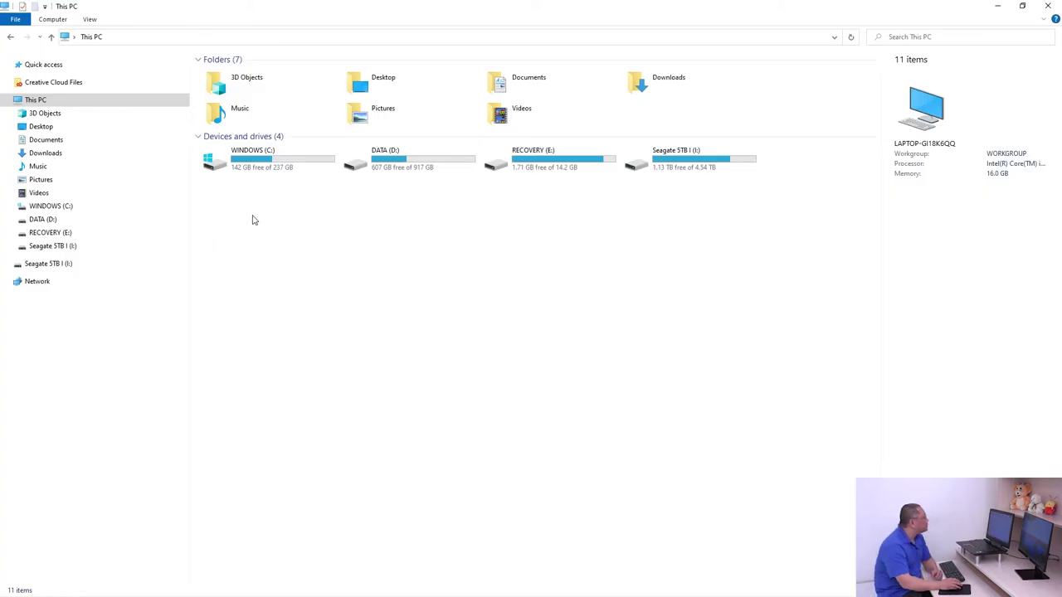
Open the DATA (D:) drive from This PC and select its Cache Files folder
{"action": "left_click", "coordinate": [281, 169]}
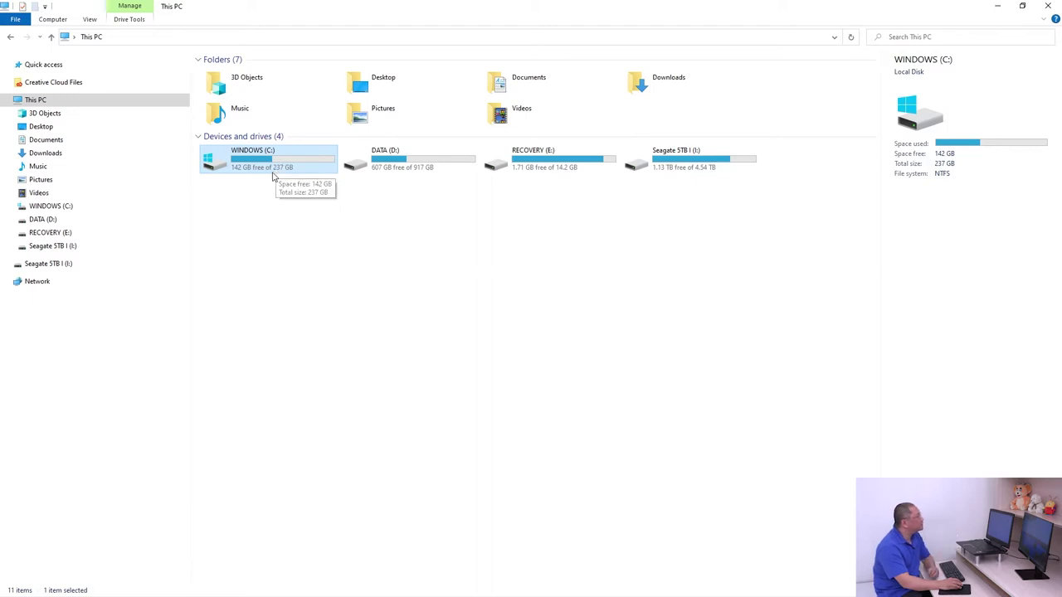
{"action": "left_click", "coordinate": [424, 166]}
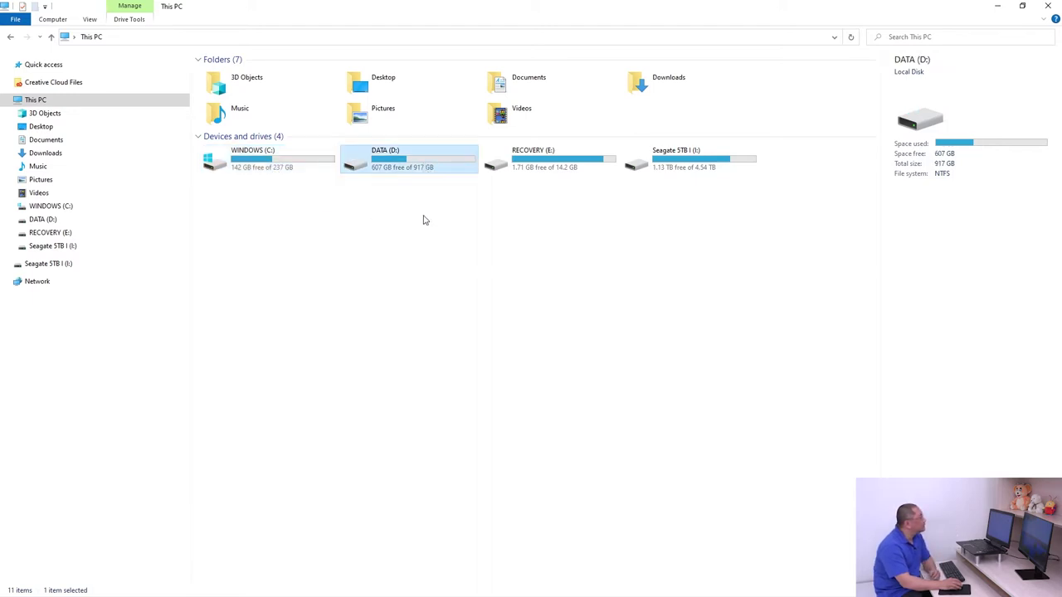
{"action": "double_click", "coordinate": [421, 168]}
{"action": "left_click", "coordinate": [237, 91]}
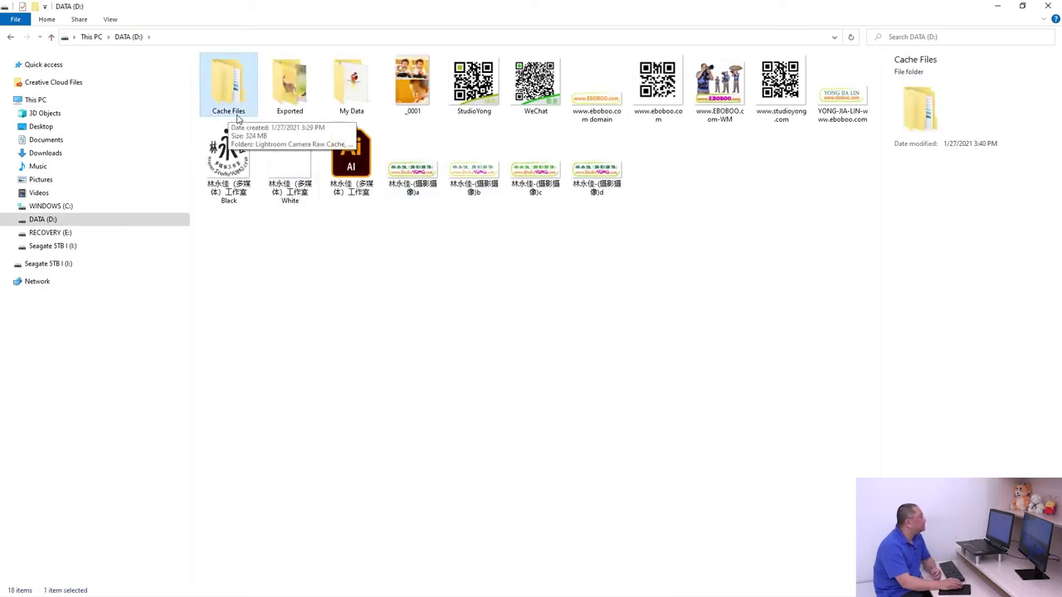
Browse Cache Files into the Lightroom Camera Raw Cache folder and inspect its eight .dat files
{"action": "double_click", "coordinate": [236, 89]}
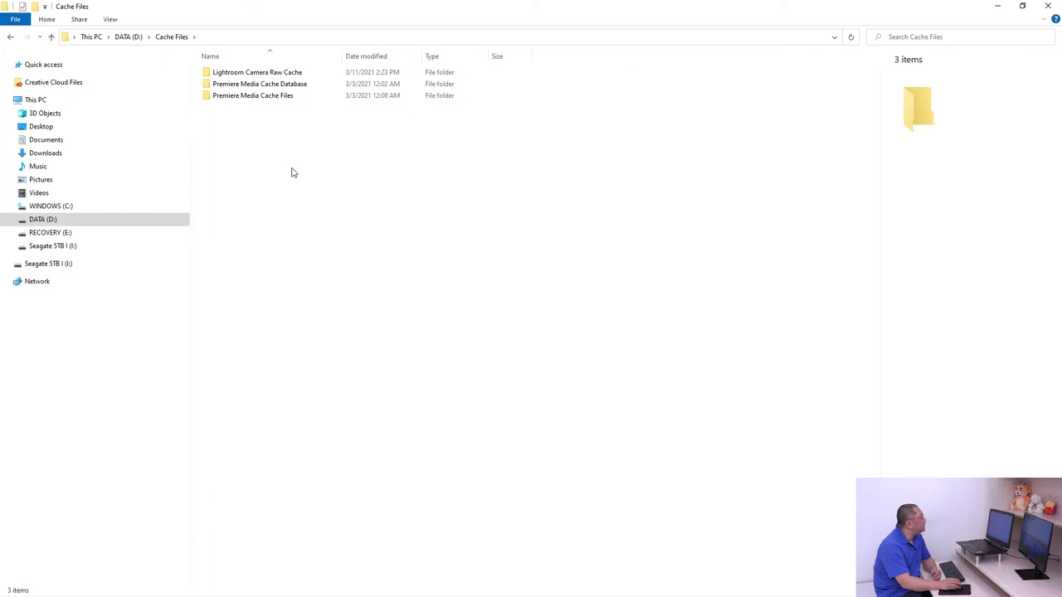
{"action": "left_click_drag", "start_coordinate": [266, 118], "coordinate": [256, 86]}
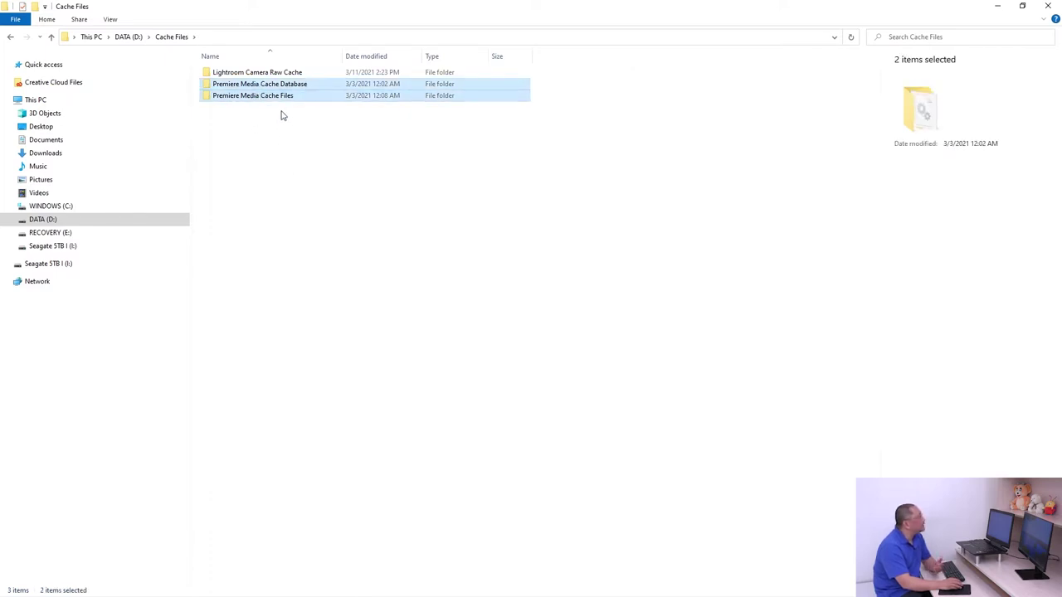
{"action": "left_click", "coordinate": [266, 75]}
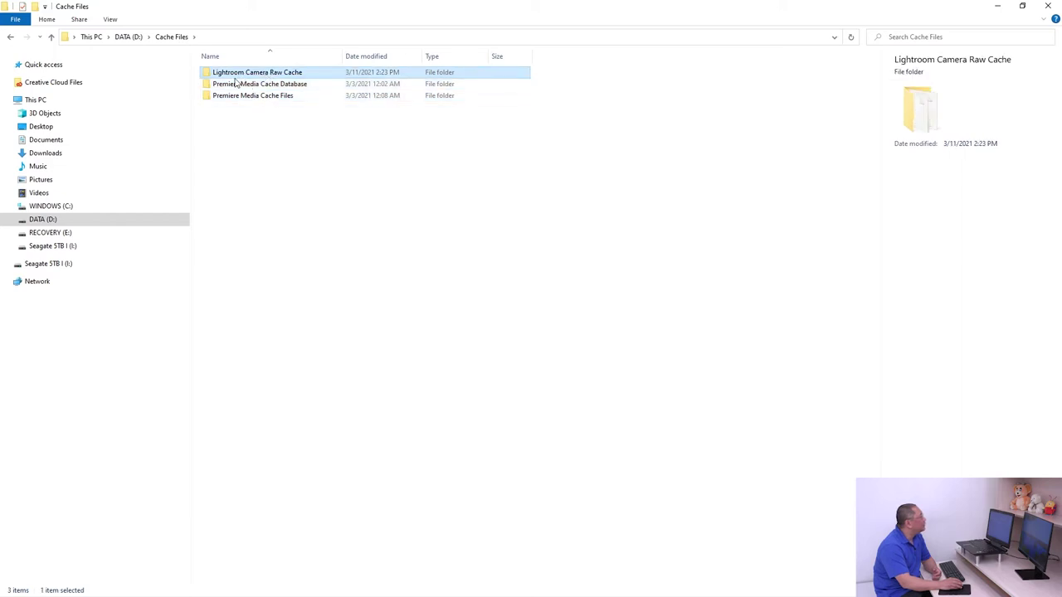
{"action": "right_click", "coordinate": [269, 158]}
{"action": "mouse_move", "coordinate": [332, 277]}
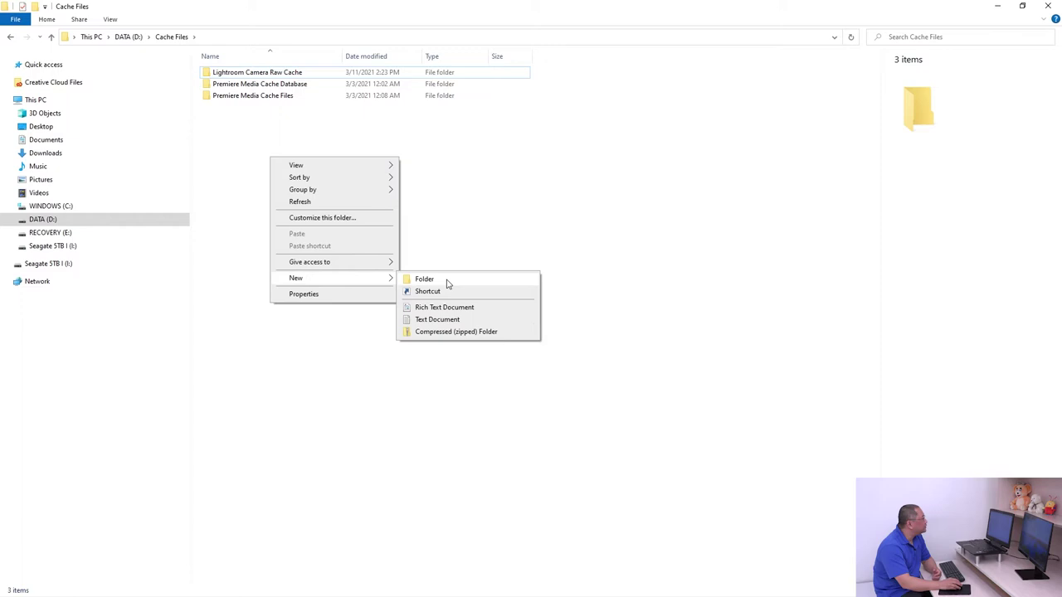
{"action": "left_click", "coordinate": [277, 75]}
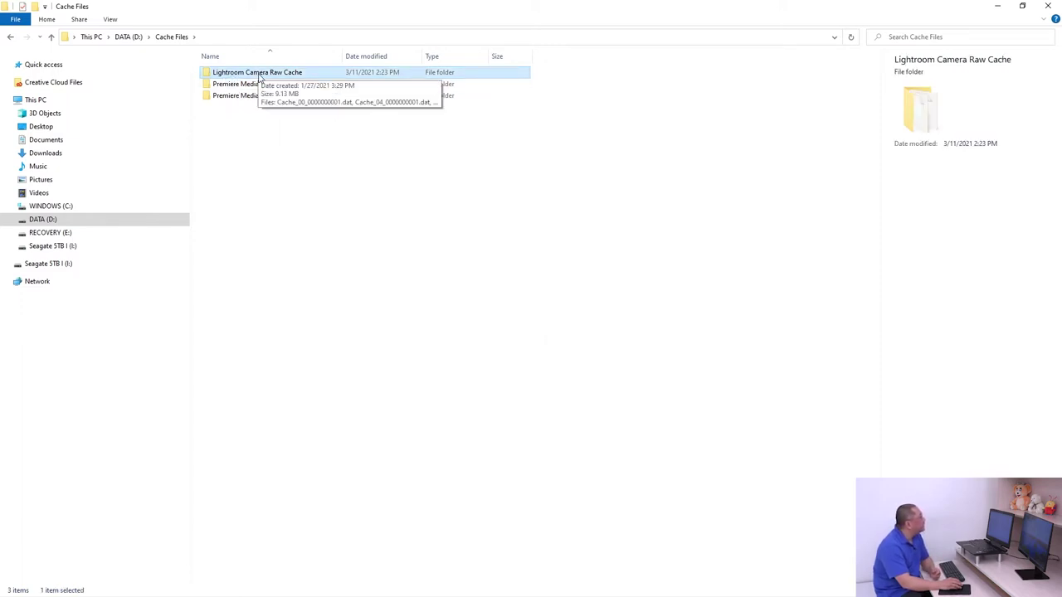
{"action": "double_click", "coordinate": [282, 75]}
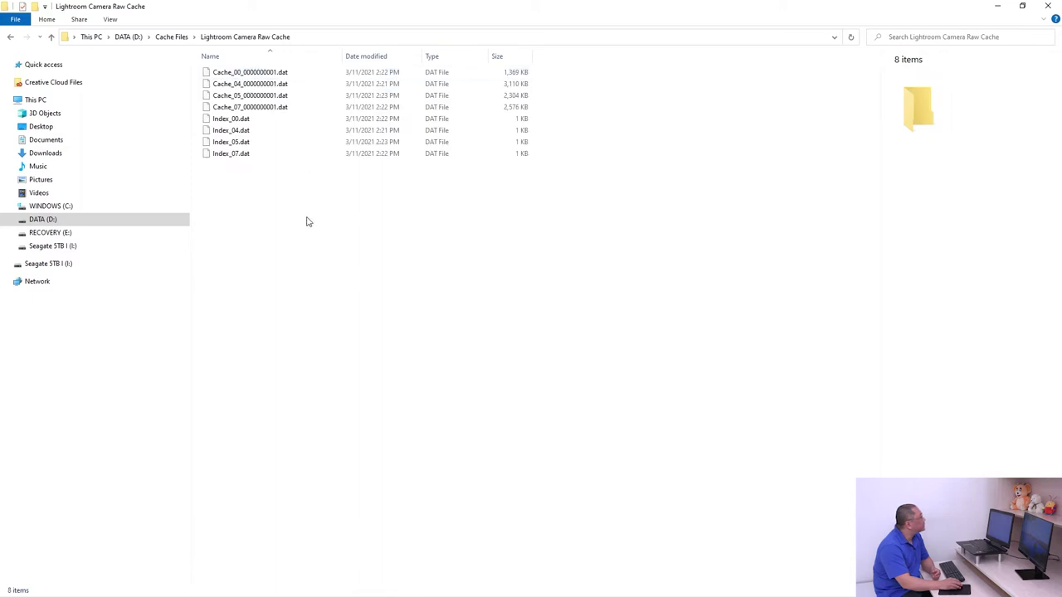
{"action": "left_click_drag", "start_coordinate": [332, 277], "coordinate": [185, 5]}
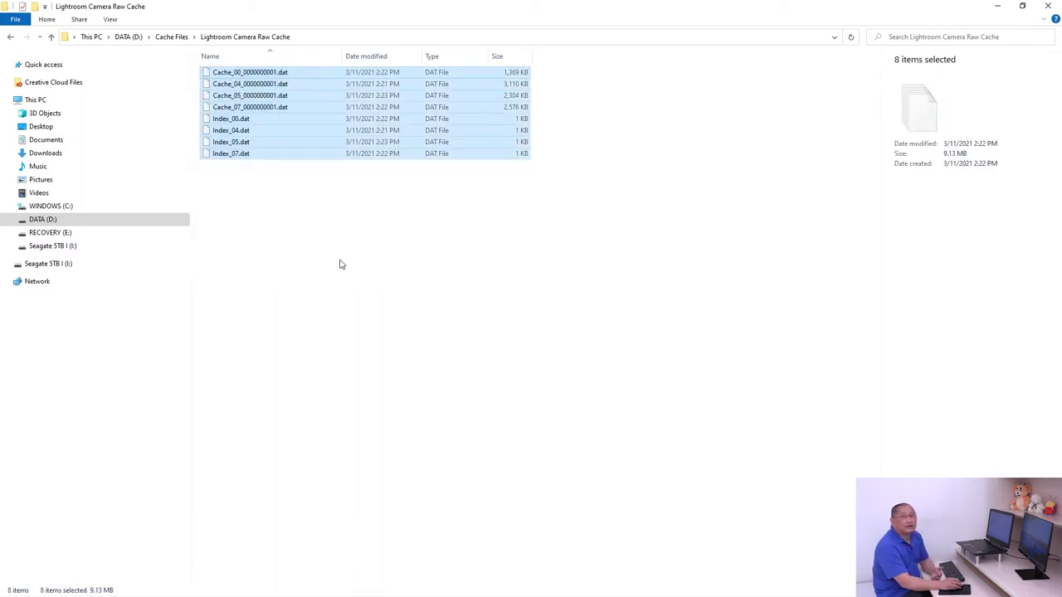
{"action": "left_click", "coordinate": [349, 267]}
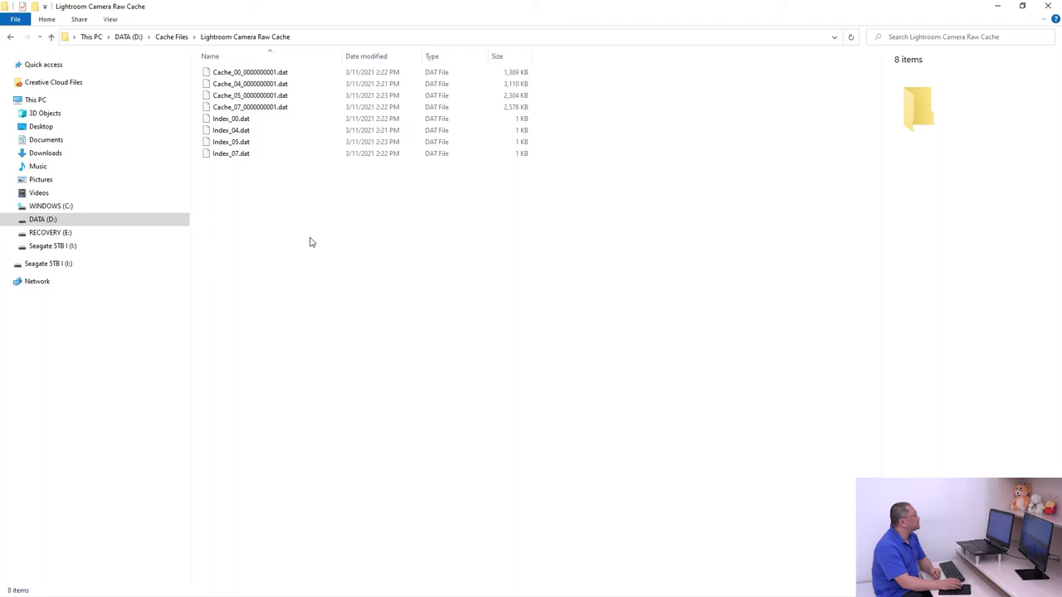
Navigate again via DATA (D:) to the Lightroom Camera Raw Cache folder, then return to Lightroom
{"action": "left_click", "coordinate": [56, 207]}
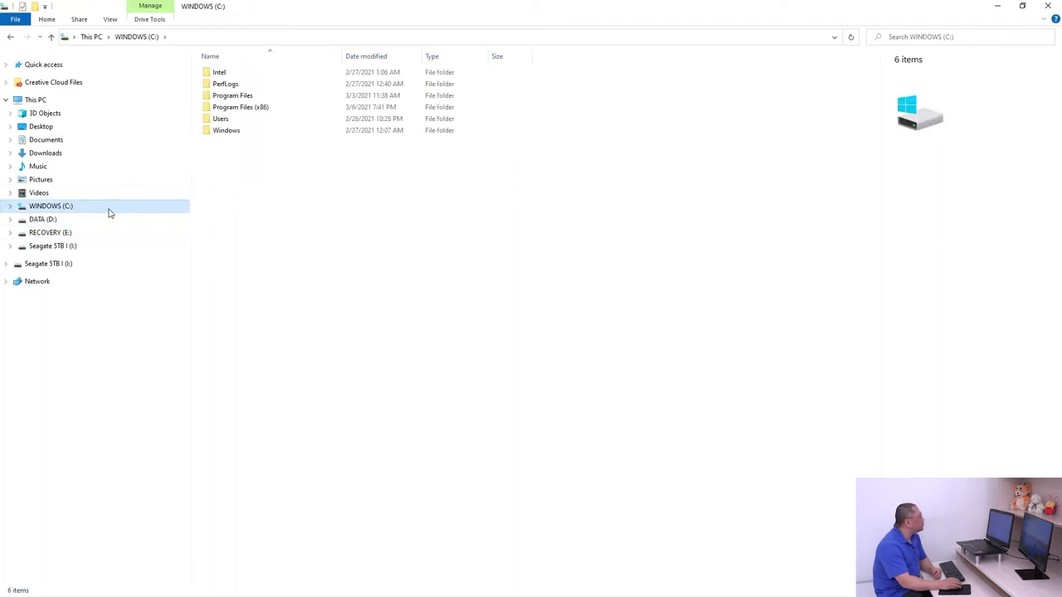
{"action": "left_click", "coordinate": [53, 220]}
{"action": "double_click", "coordinate": [242, 97]}
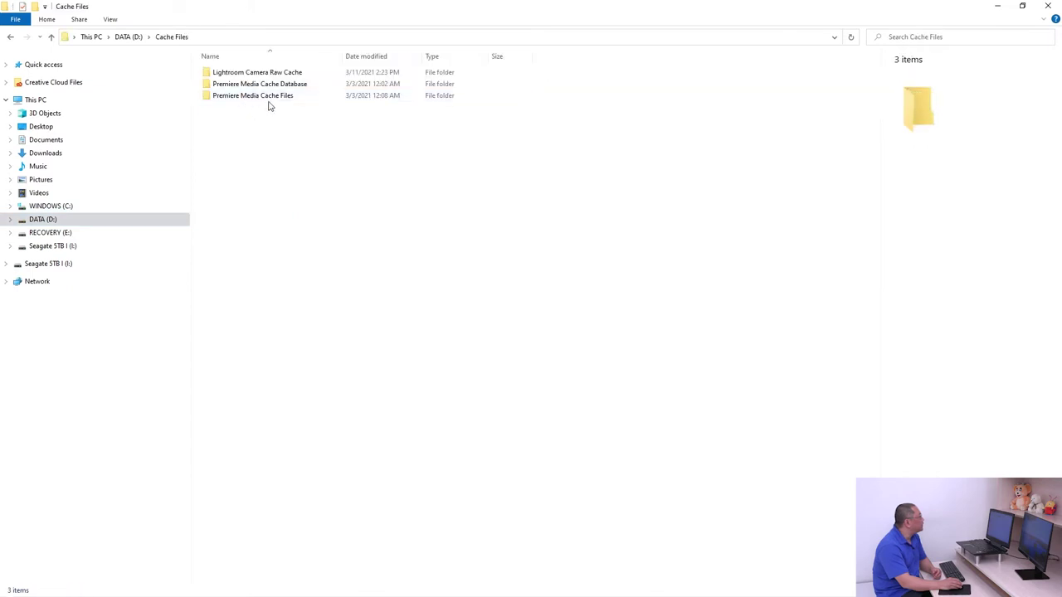
{"action": "double_click", "coordinate": [271, 73]}
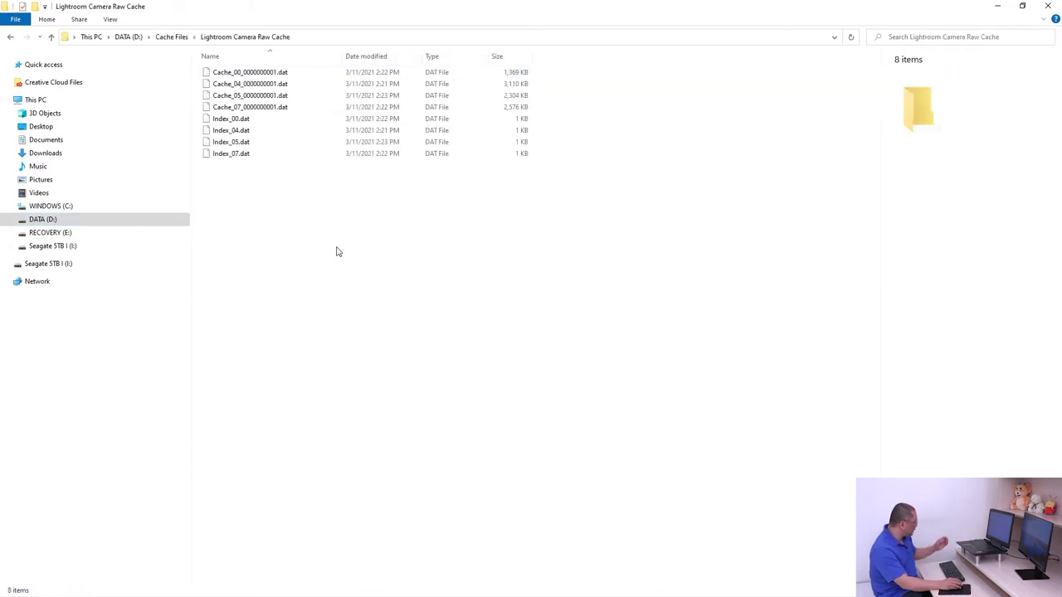
{"action": "key", "text": "alt+Tab"}
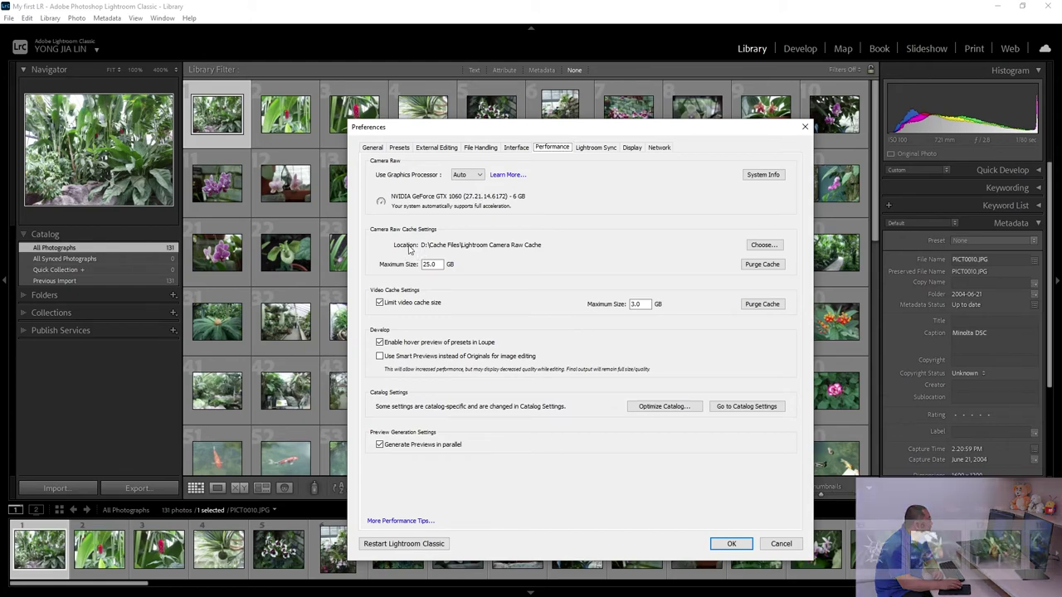
Set the Camera Raw cache to D:\Cache Files\Lightroom Camera Raw Cache with a 25 GB maximum
{"action": "left_click", "coordinate": [755, 246]}
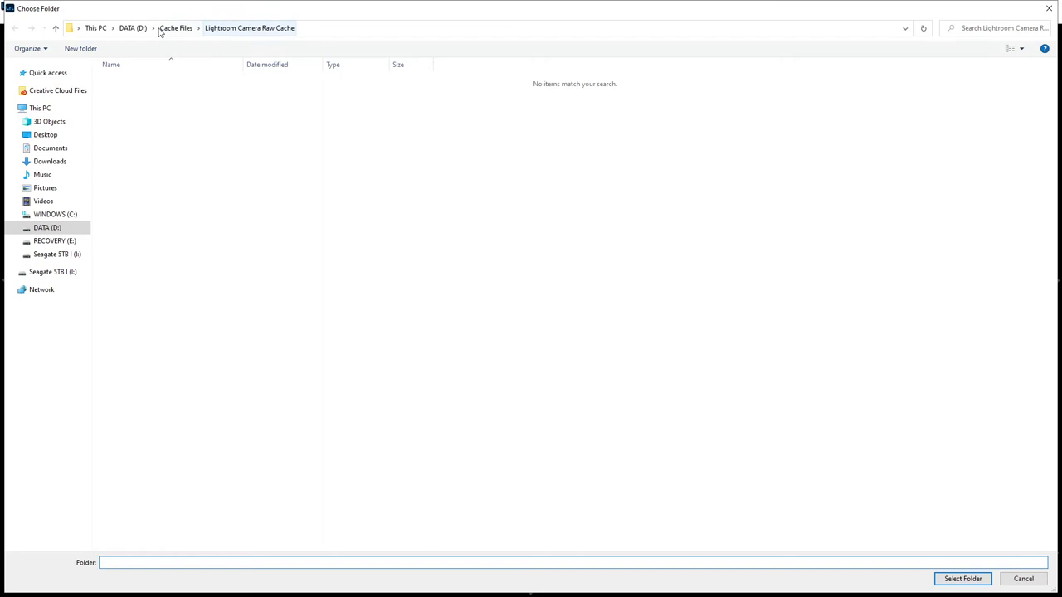
{"action": "left_click", "coordinate": [129, 30]}
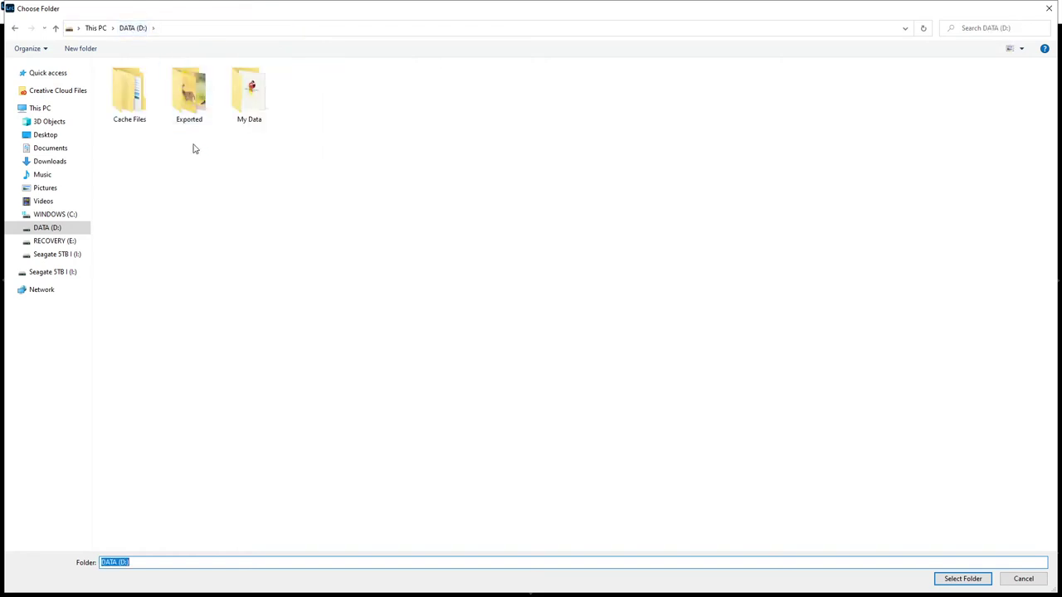
{"action": "left_click", "coordinate": [40, 108]}
{"action": "double_click", "coordinate": [297, 175]}
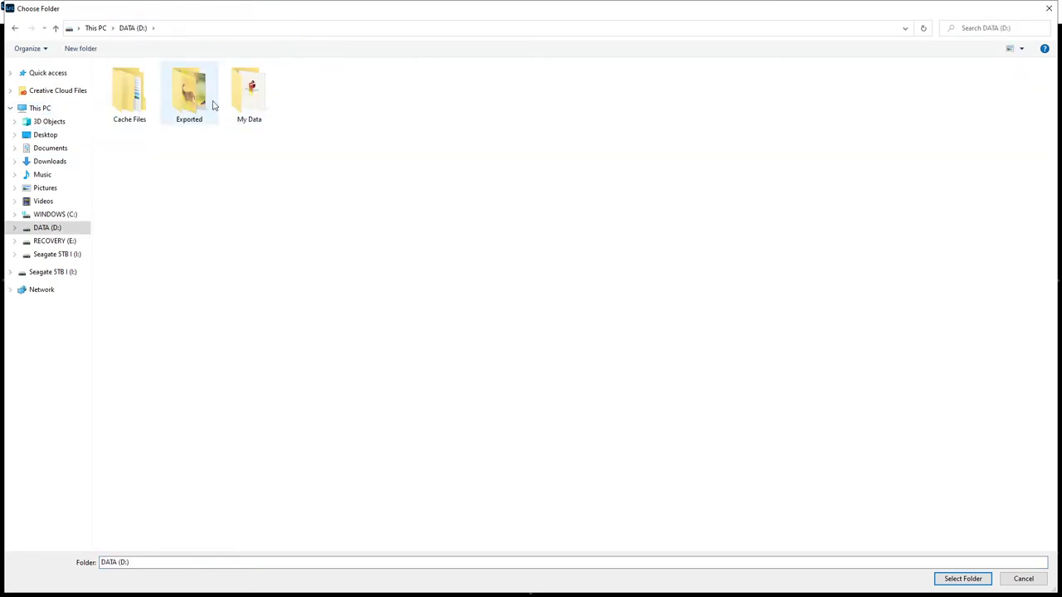
{"action": "double_click", "coordinate": [133, 101]}
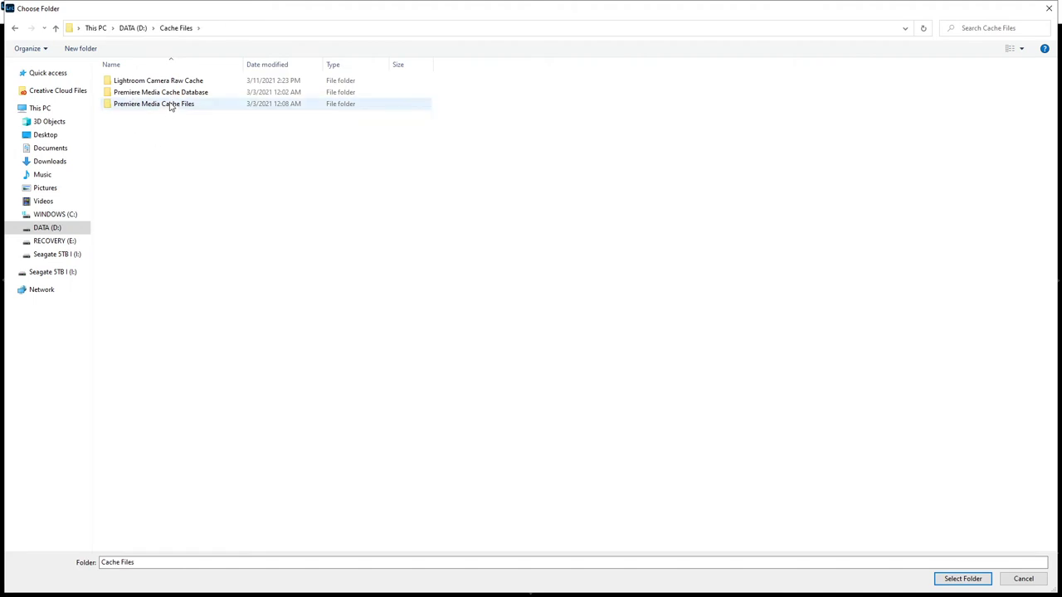
{"action": "double_click", "coordinate": [151, 81]}
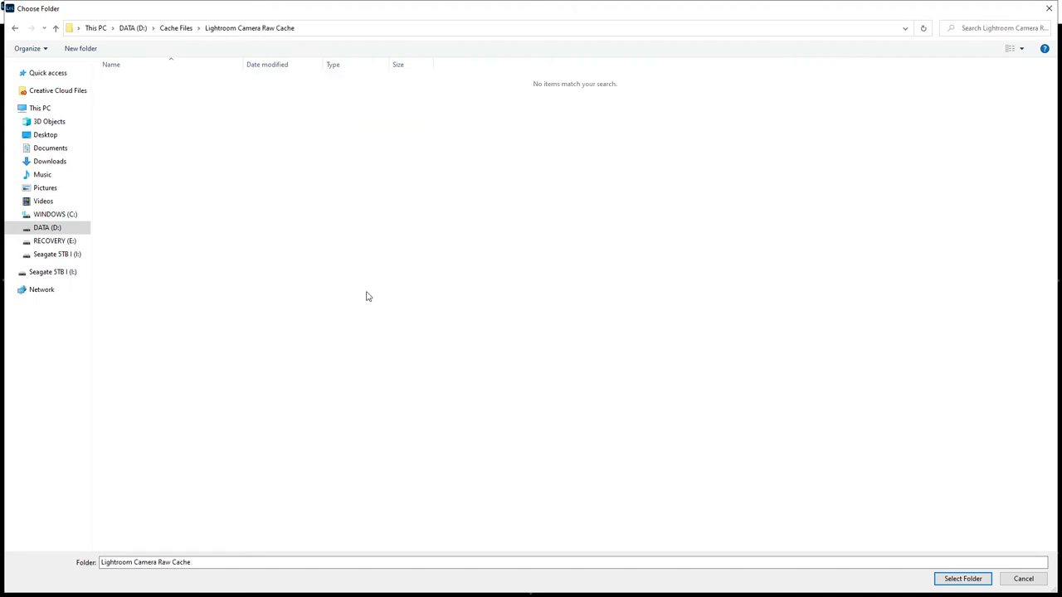
{"action": "left_click", "coordinate": [964, 579]}
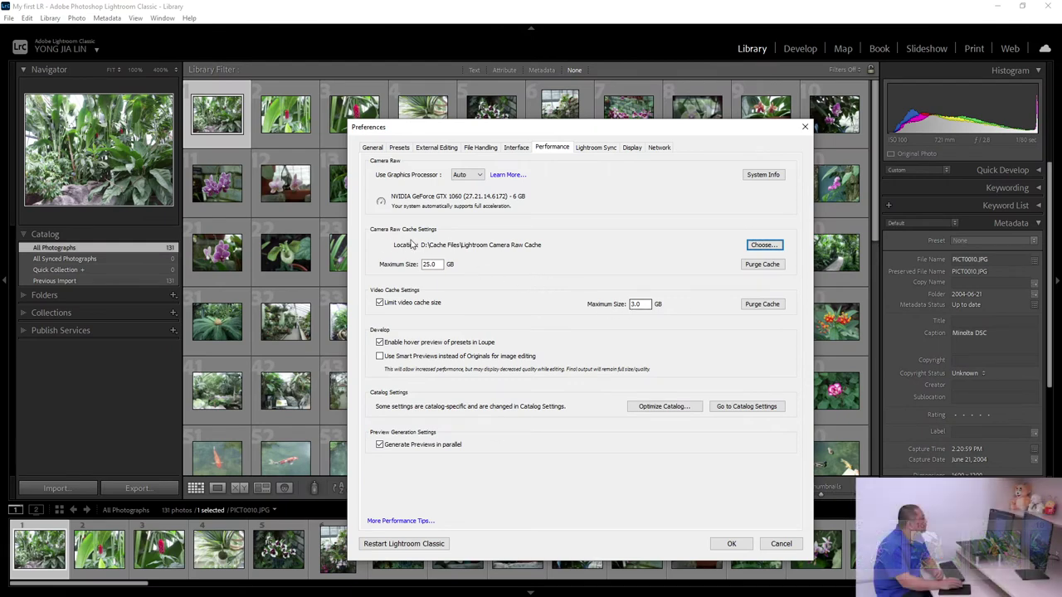
{"action": "double_click", "coordinate": [429, 264]}
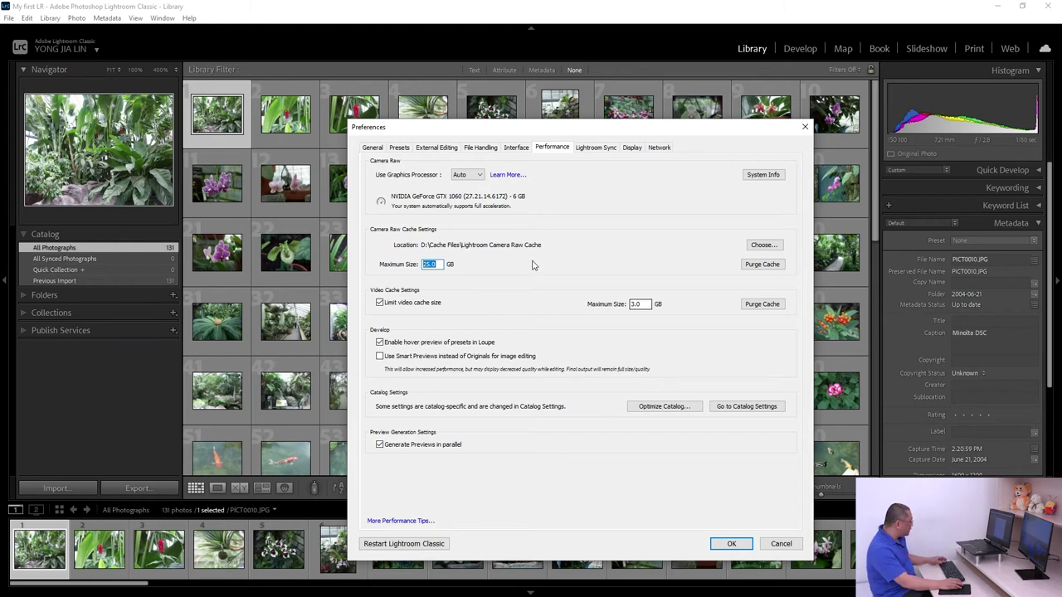
{"action": "key", "text": "alt+Tab"}
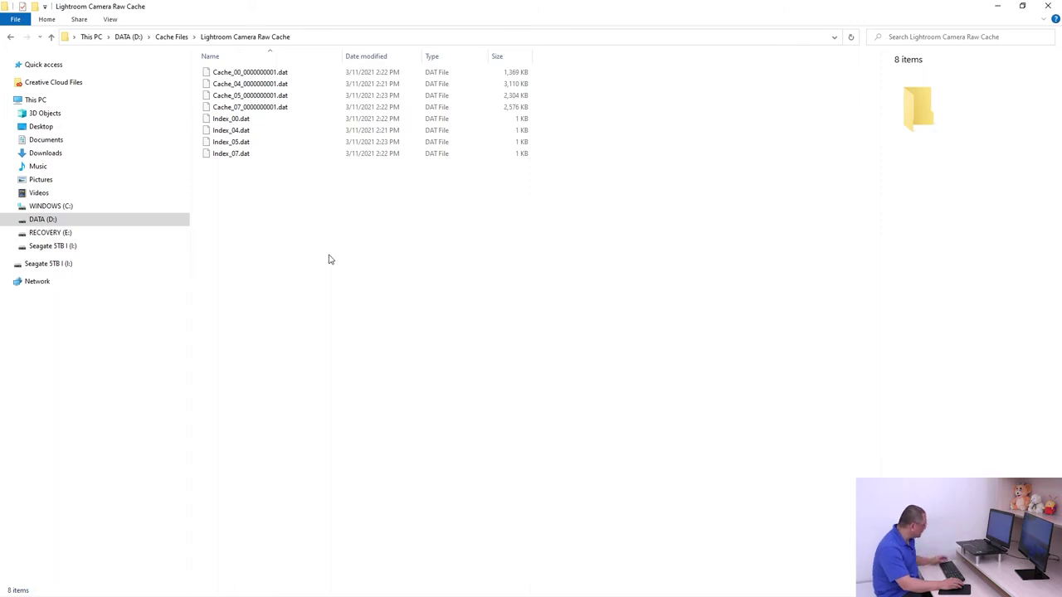
Select all eight .dat files in the cache folder, then return to Lightroom's preferences
{"action": "key", "text": "alt"}
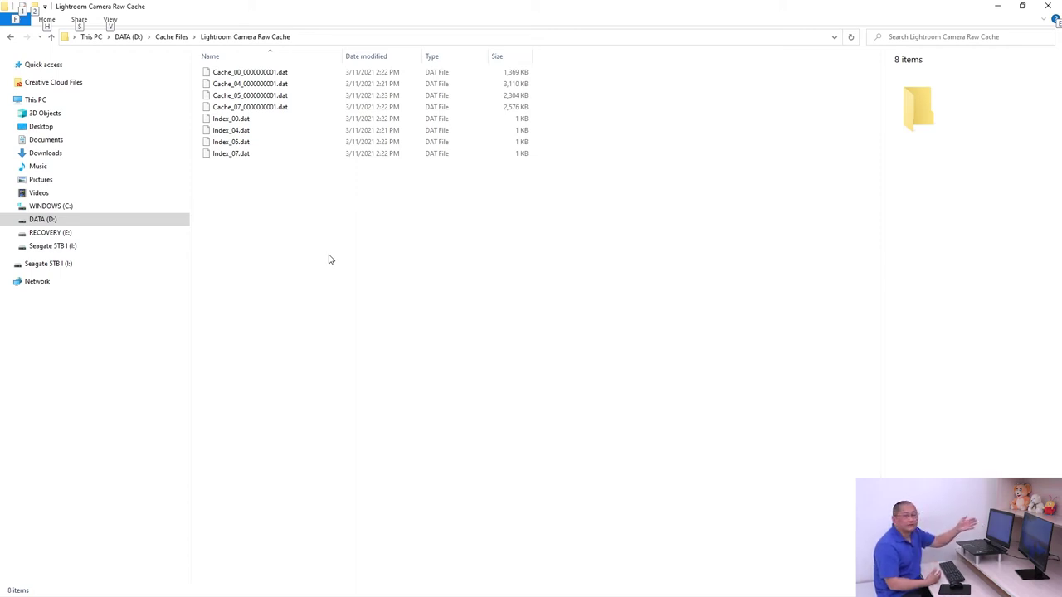
{"action": "key", "text": "Escape"}
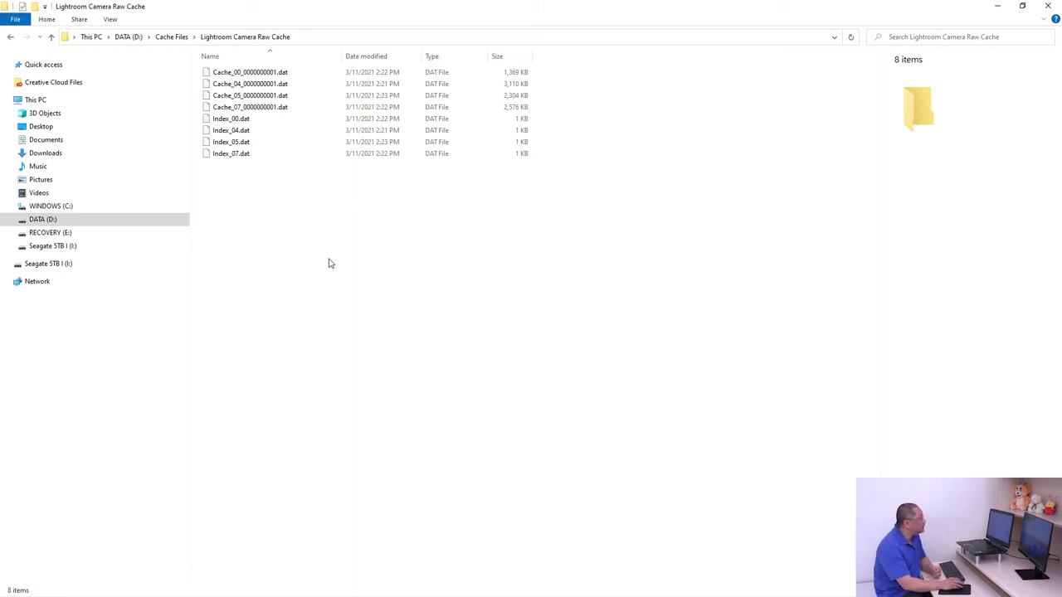
{"action": "key", "text": "alt+Tab"}
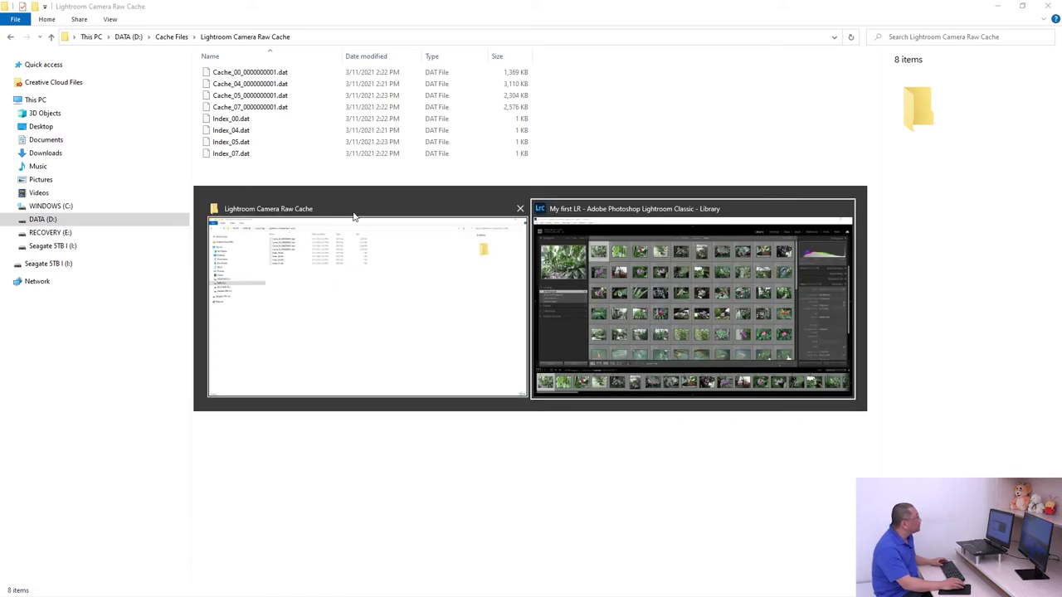
{"action": "left_click_drag", "start_coordinate": [350, 279], "coordinate": [234, 99]}
{"action": "key", "text": "ctrl+a"}
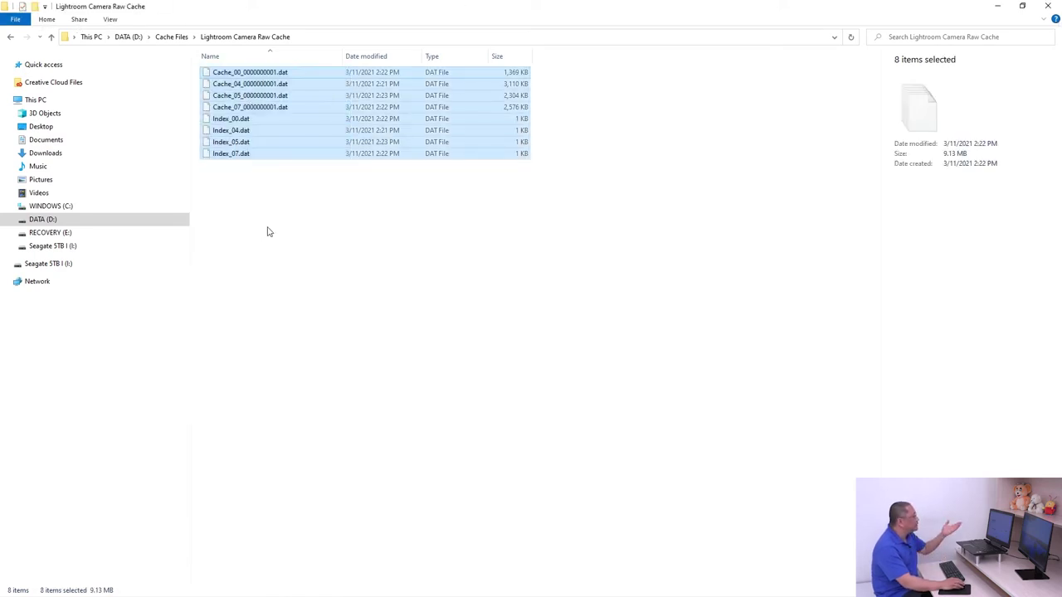
{"action": "key", "text": "alt+Tab"}
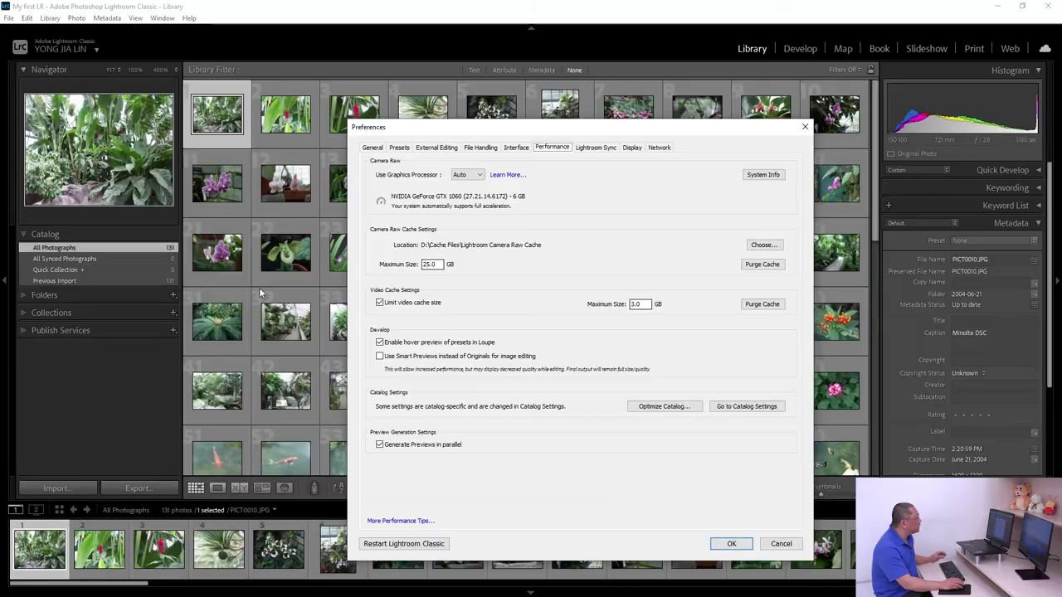
Purge the Camera Raw cache and check in Explorer that the D: cache folder is empty
{"action": "left_click", "coordinate": [764, 265]}
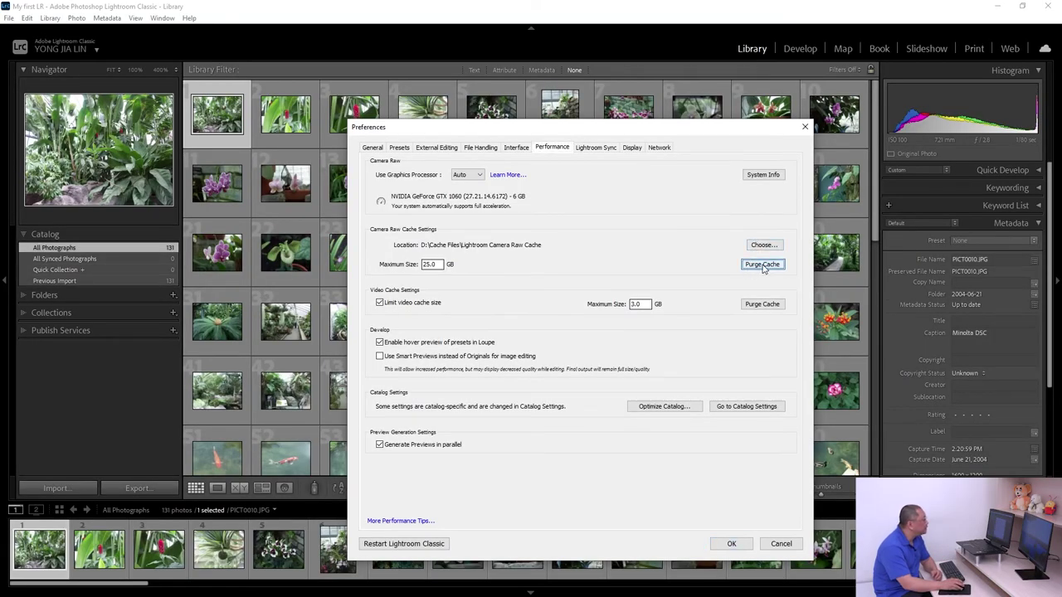
{"action": "key", "text": "alt+Tab"}
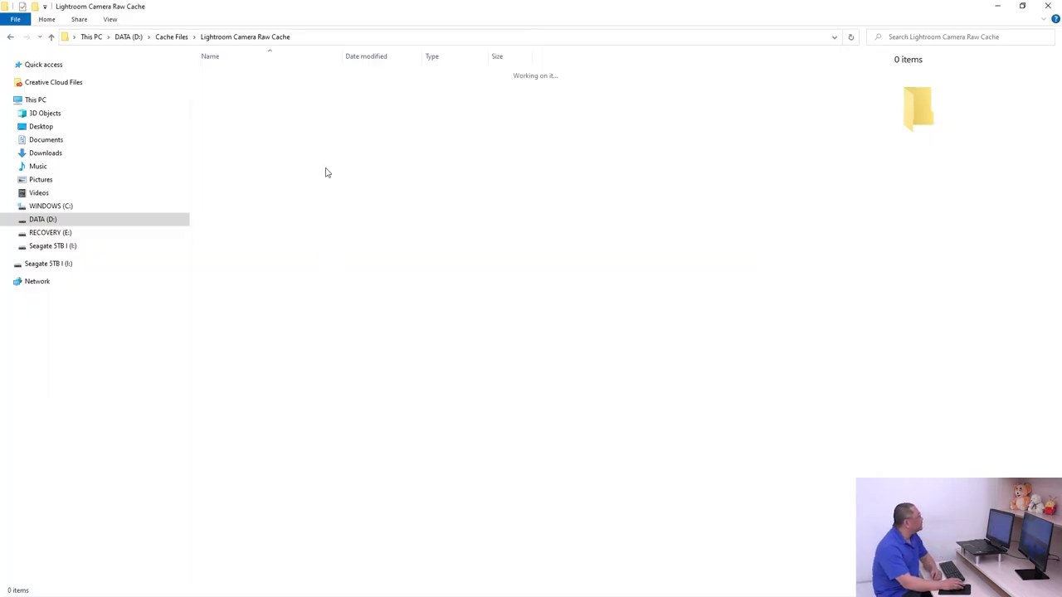
{"action": "left_click", "coordinate": [172, 36]}
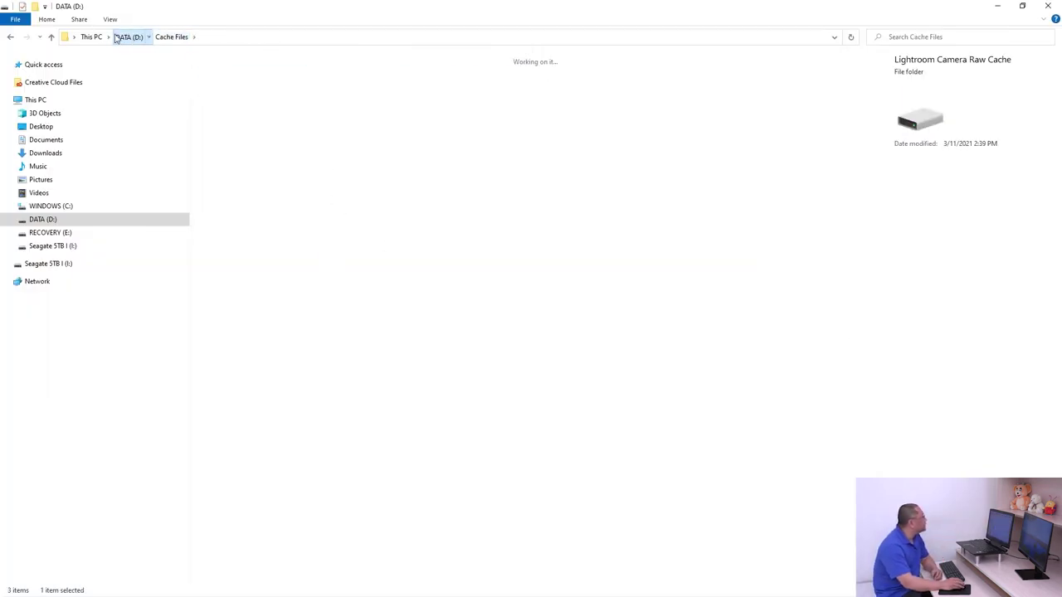
{"action": "left_click", "coordinate": [89, 37]}
{"action": "left_click", "coordinate": [477, 368]}
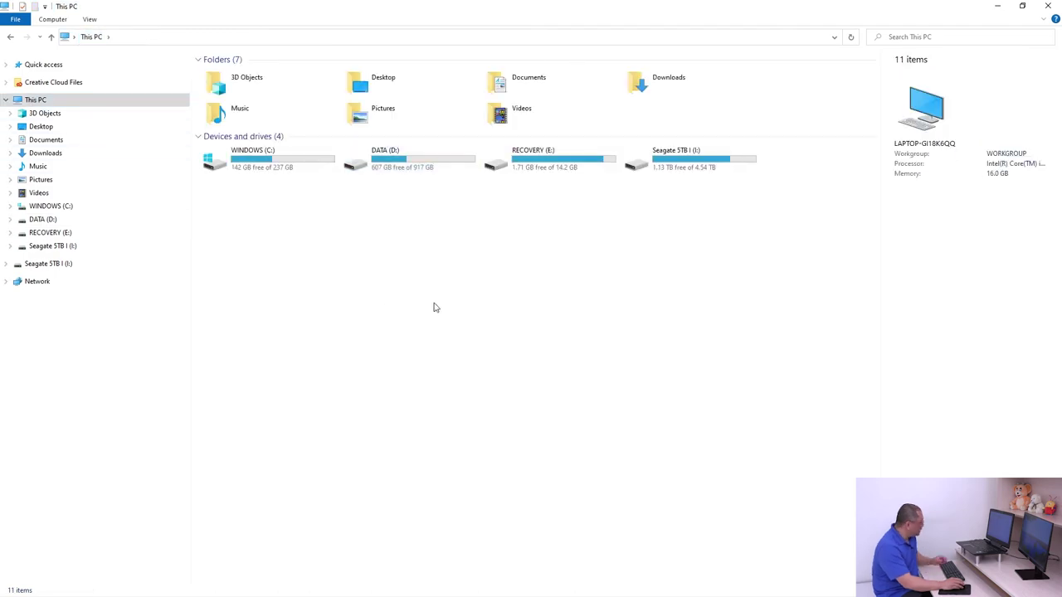
Look through the Presets, Display, External Editing and General tabs, then accept preferences with OK
{"action": "key", "text": "alt+Tab"}
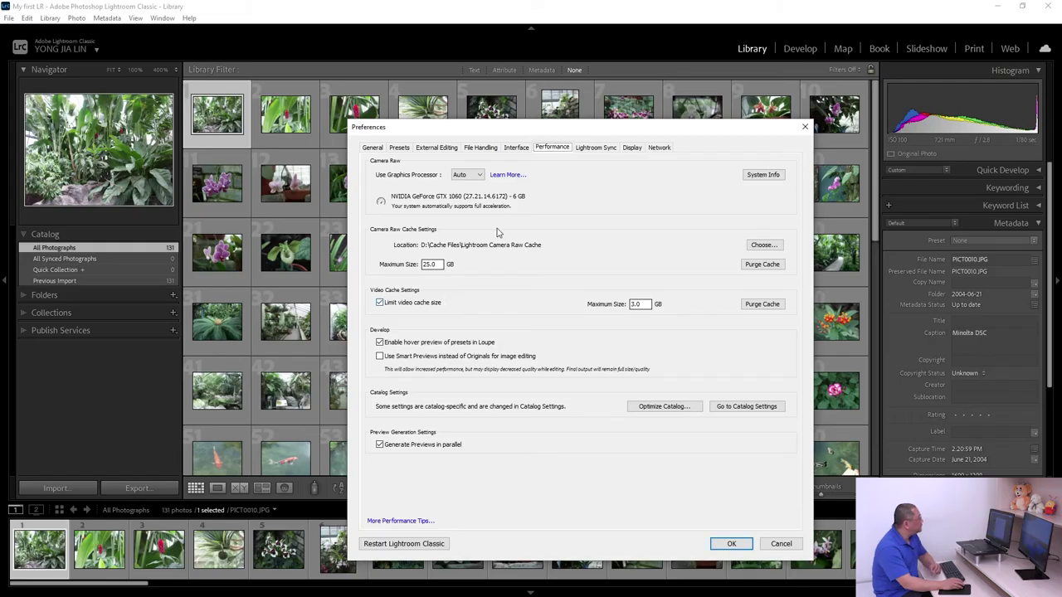
{"action": "left_click", "coordinate": [399, 148]}
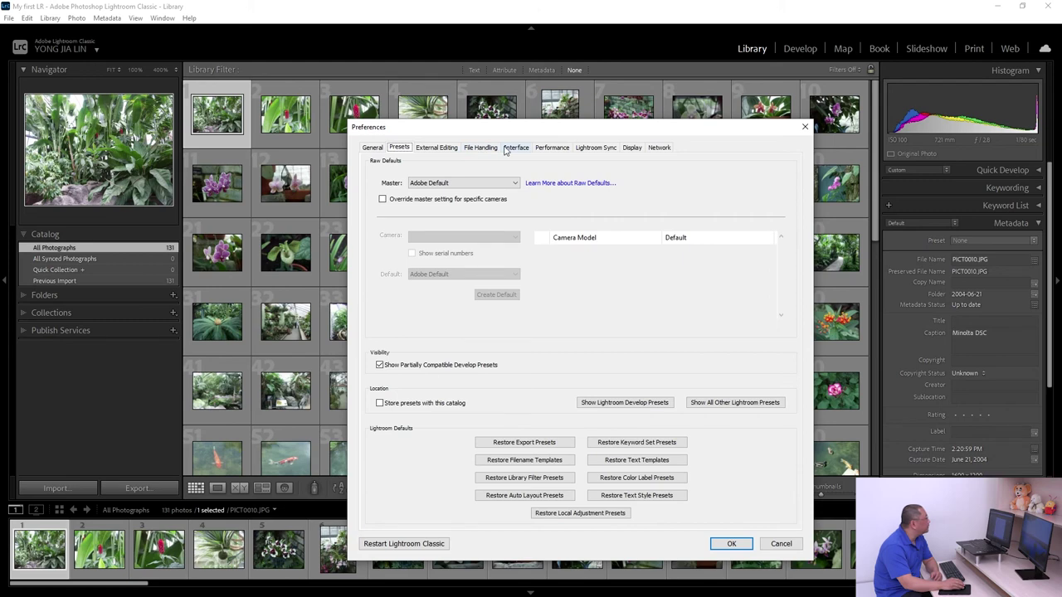
{"action": "left_click", "coordinate": [632, 147]}
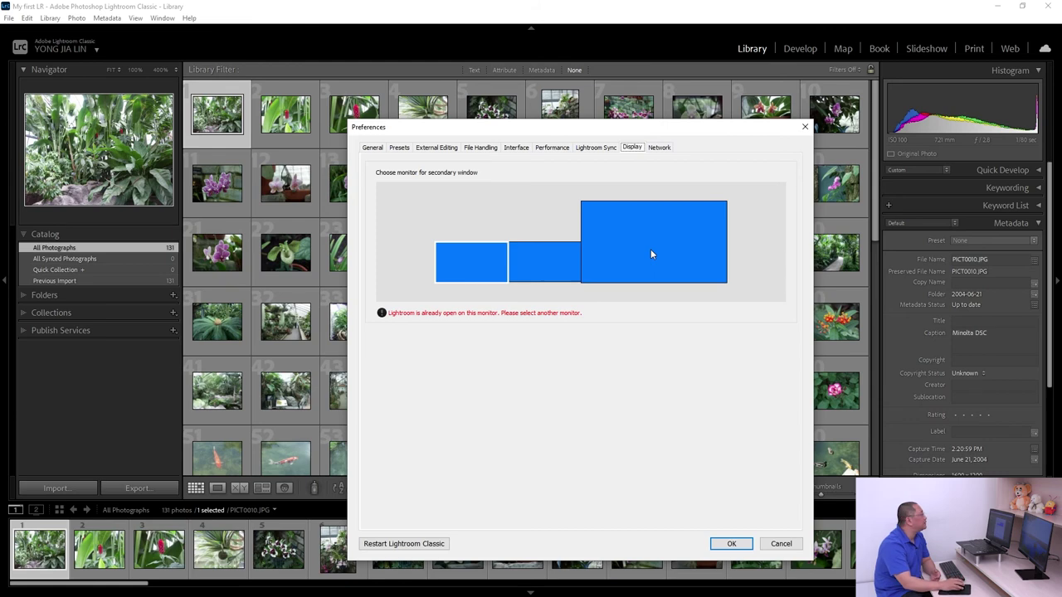
{"action": "left_click", "coordinate": [436, 147]}
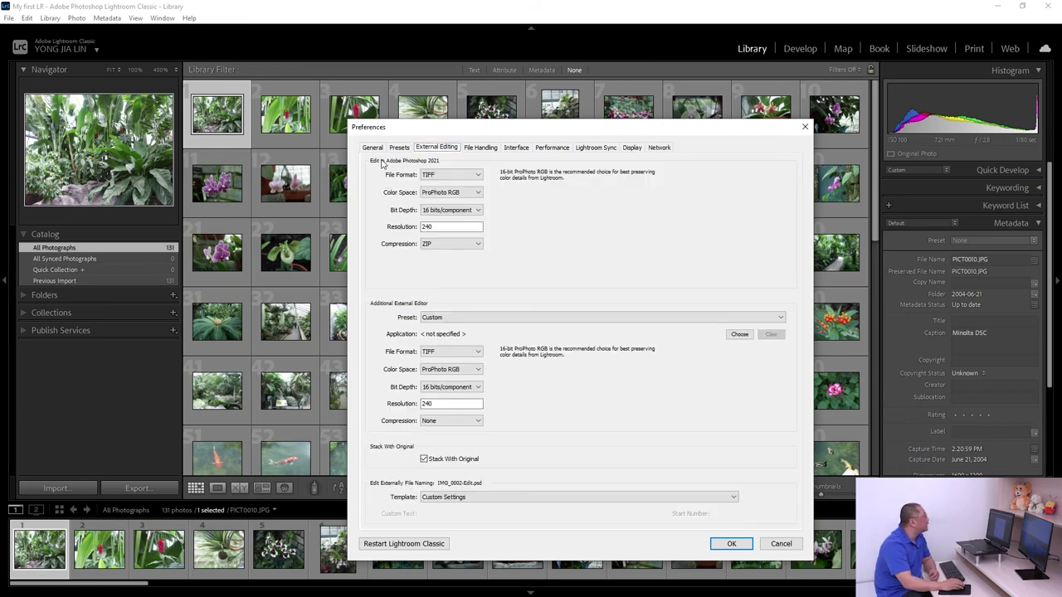
{"action": "left_click", "coordinate": [400, 147]}
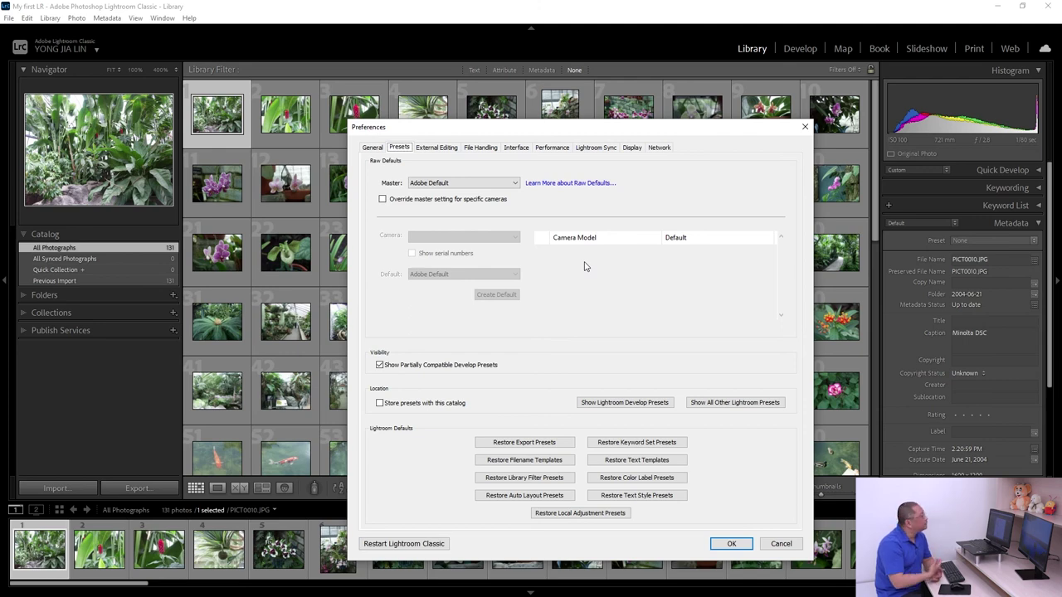
{"action": "left_click", "coordinate": [373, 148]}
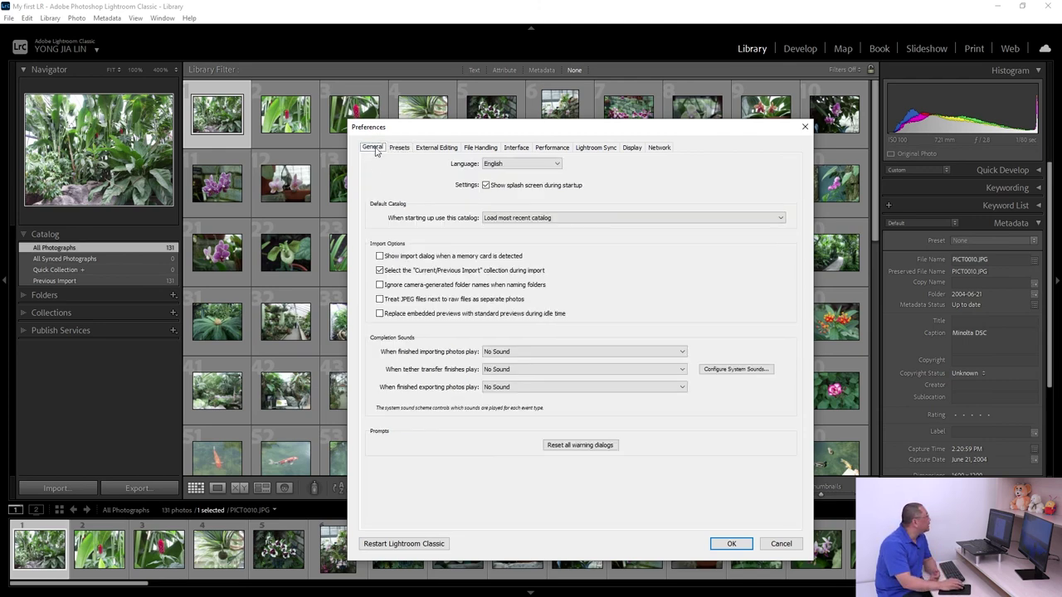
{"action": "left_click", "coordinate": [730, 543]}
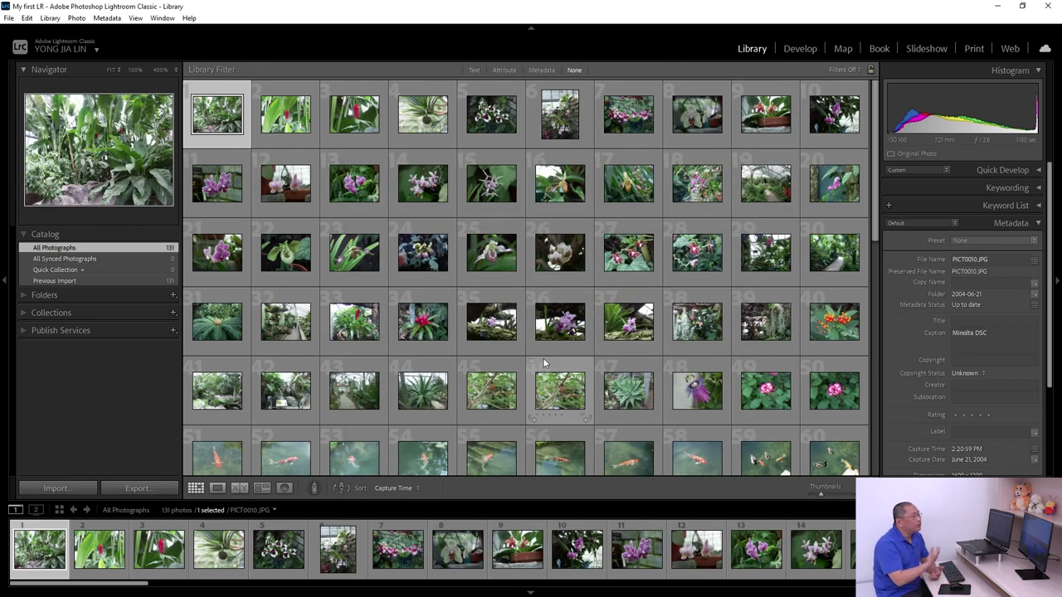